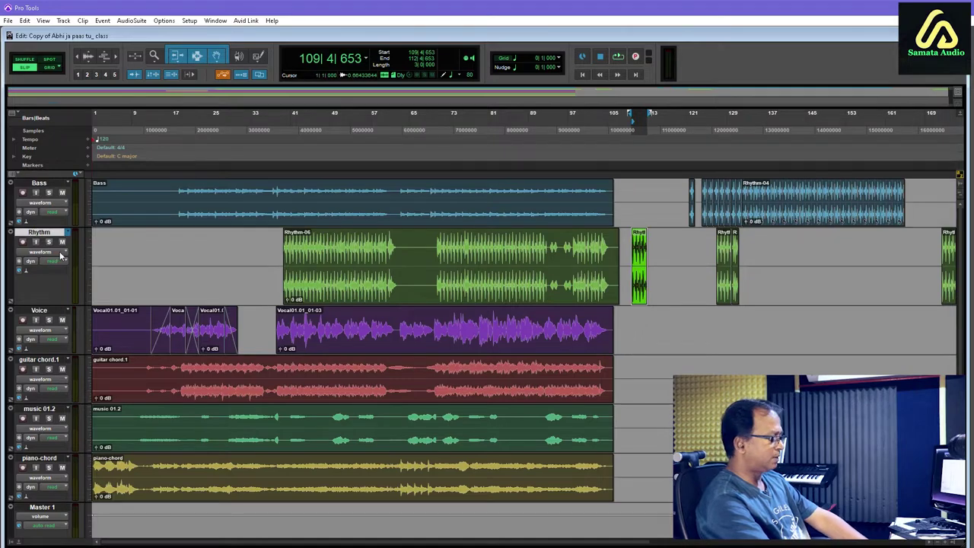
# Step: Display volume automation on the Rhythm track and set the grid value to 1/16 note
pyautogui.press('t')
pyautogui.press('t')
pyautogui.press('t')
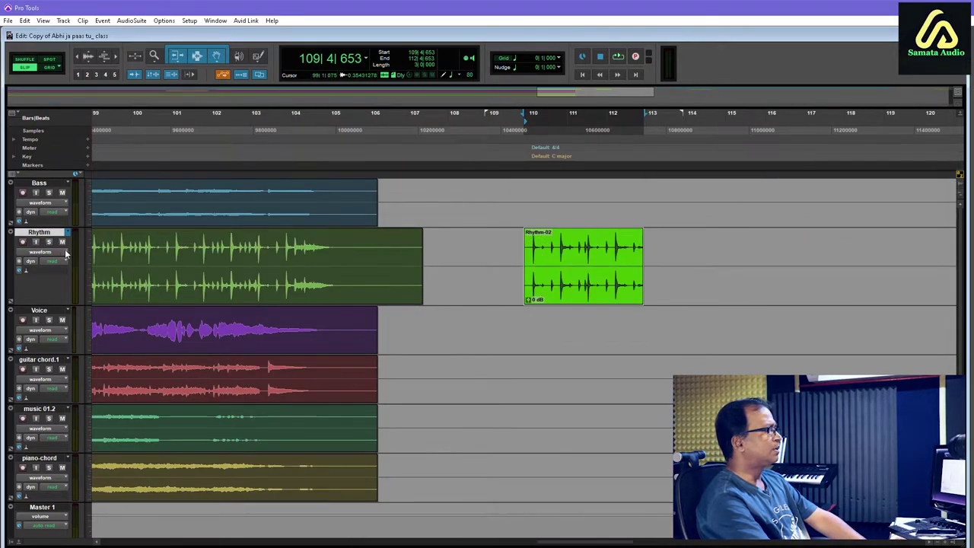
pyautogui.click(65, 255)
pyautogui.click(85, 301)
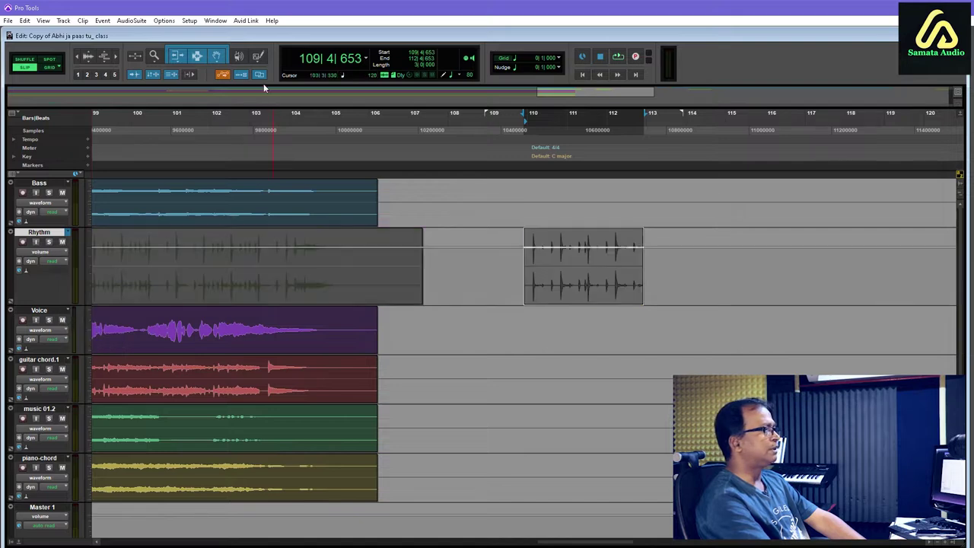
pyautogui.click(558, 58)
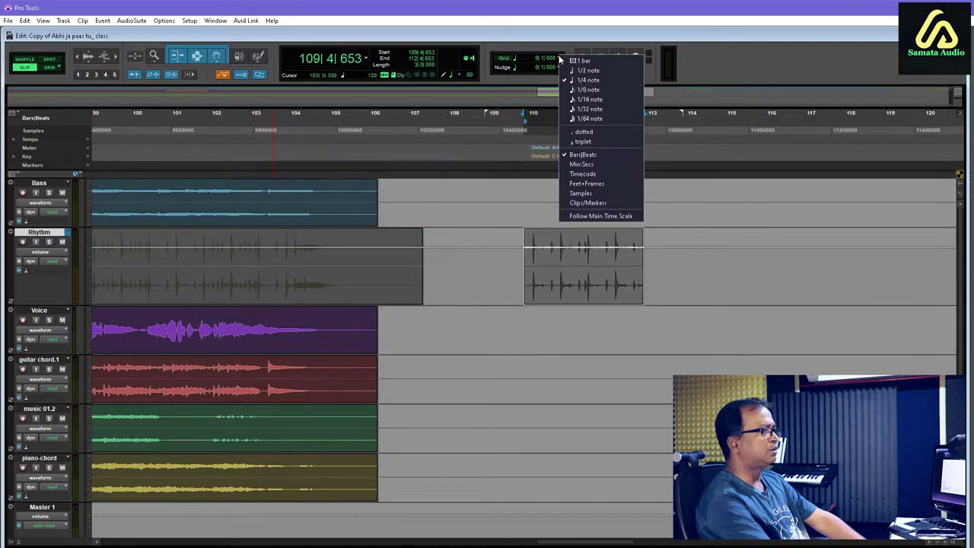
pyautogui.click(580, 97)
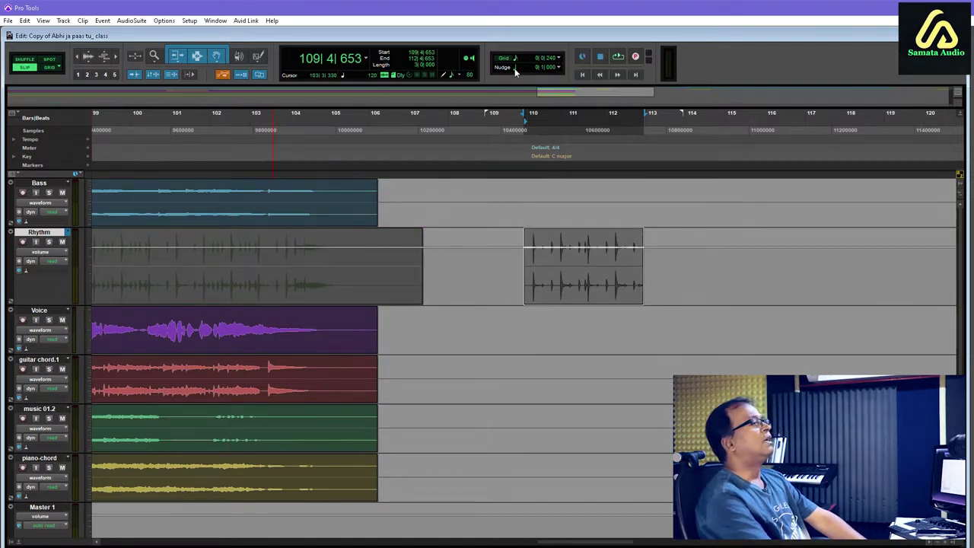
# Step: Draw triangle-shaped volume automation with the Pencil tool across most of the Rhythm-02 clip at bar 110, spanning nearly the full lane height
pyautogui.click(258, 56)
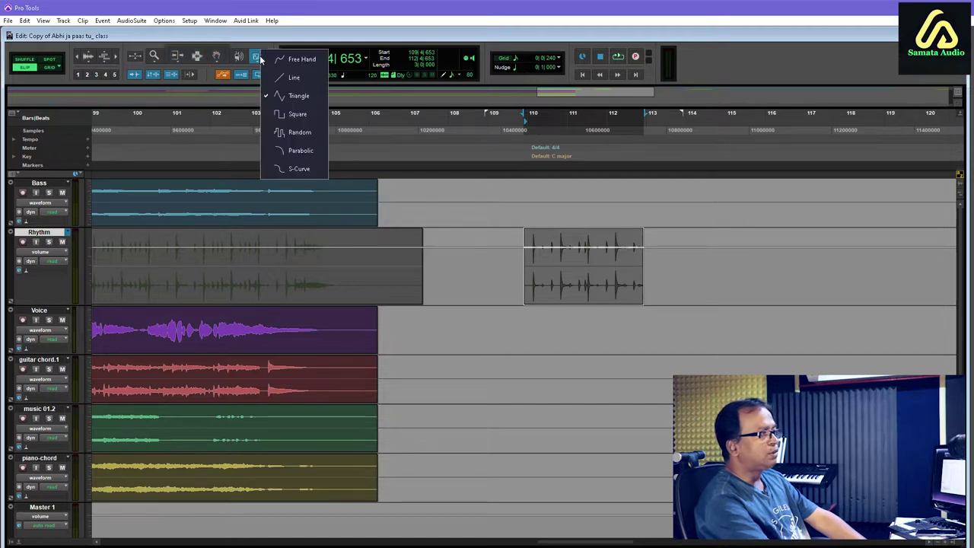
pyautogui.click(297, 96)
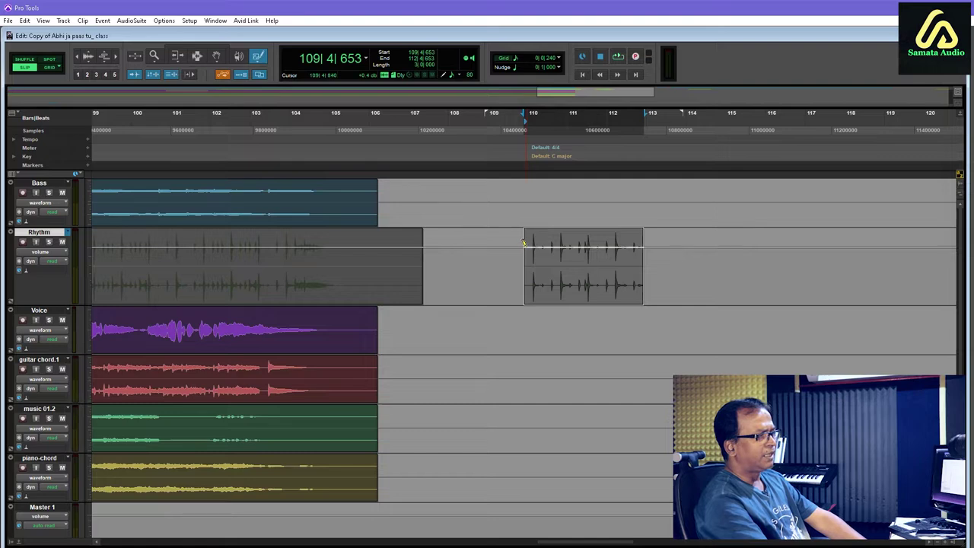
pyautogui.moveTo(528, 232)
pyautogui.mouseDown()
pyautogui.moveTo(530, 301)
pyautogui.moveTo(590, 319)
pyautogui.moveTo(628, 315)
pyautogui.mouseUp()
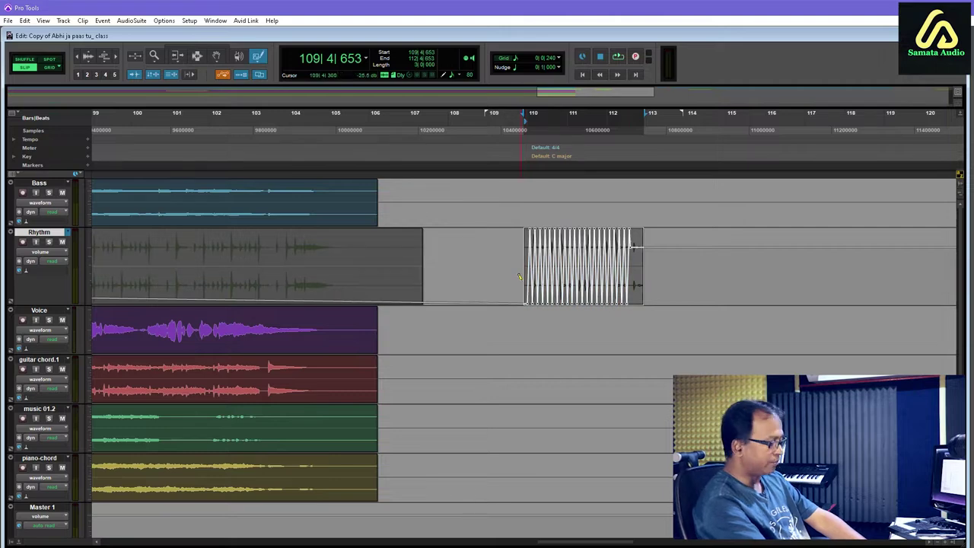
# Step: Examine the triangle automation up close, check the grid value against it, and play back the Rhythm-02 clip
pyautogui.press('t')
pyautogui.press('t')
pyautogui.hscroll(4, 536, 271)
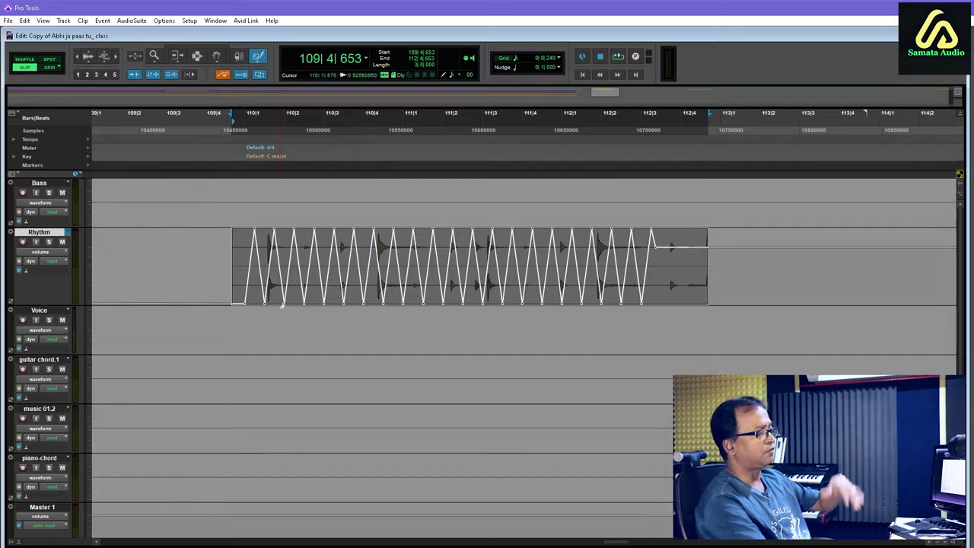
pyautogui.click(559, 59)
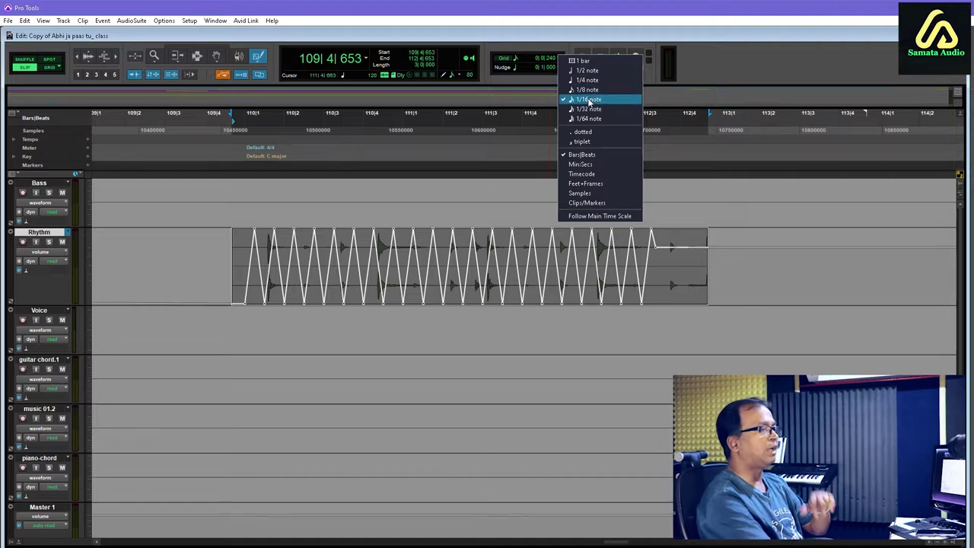
pyautogui.click(524, 37)
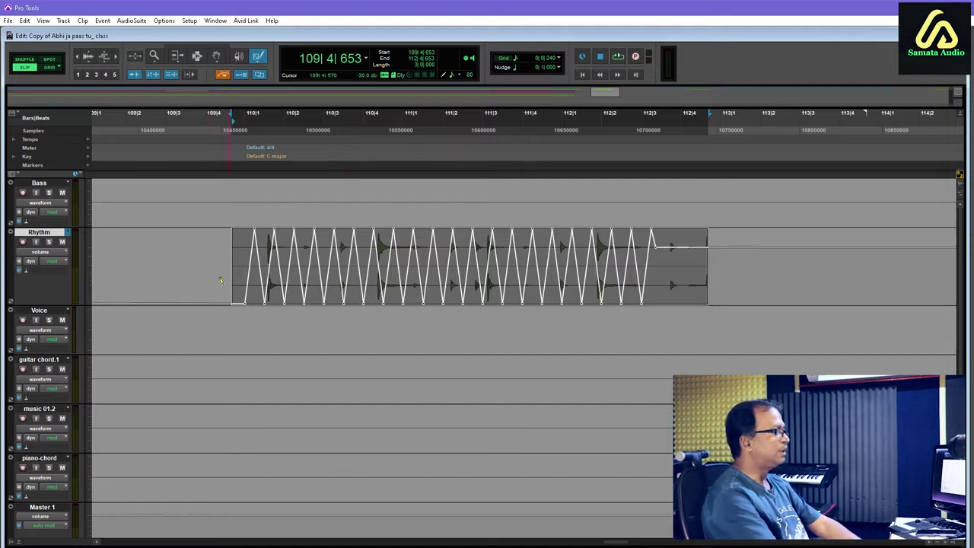
pyautogui.press('space')
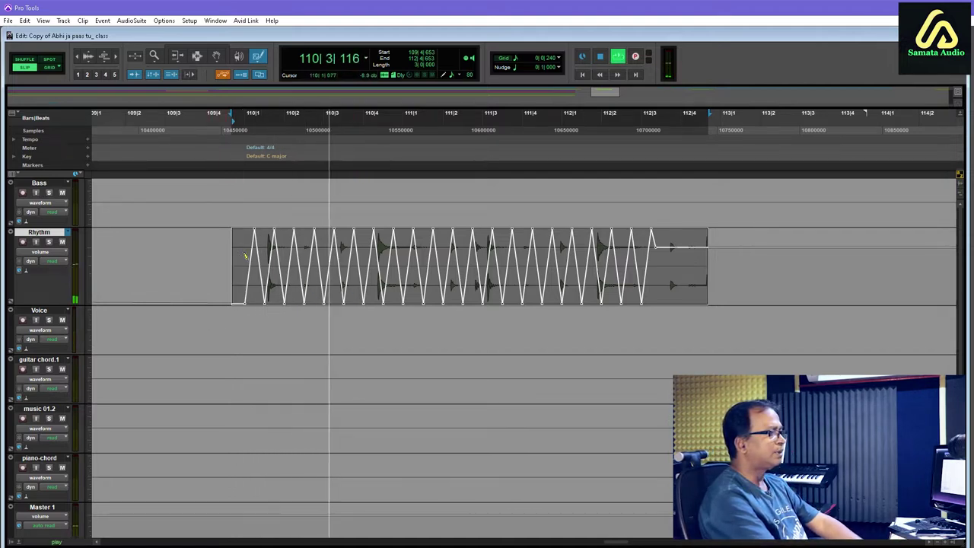
pyautogui.press('space')
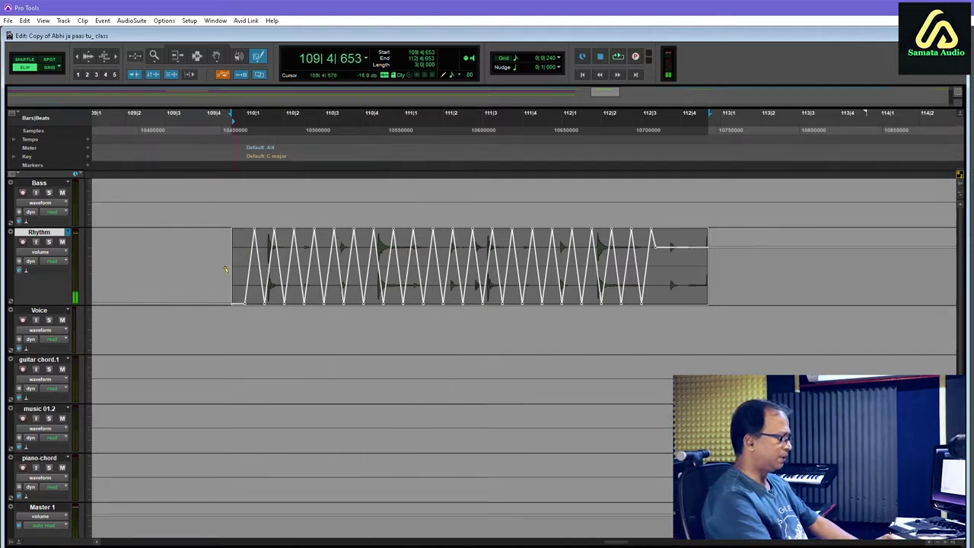
# Step: Play the selected clip in the Mix window to watch the Rhythm fader, and return to the Edit window
pyautogui.hotkey('ctrl', '=')
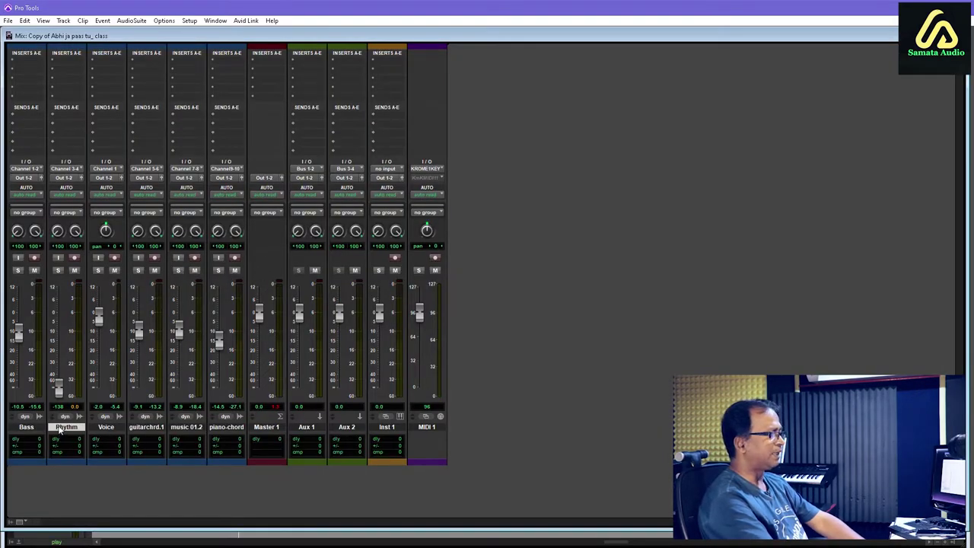
pyautogui.press('space')
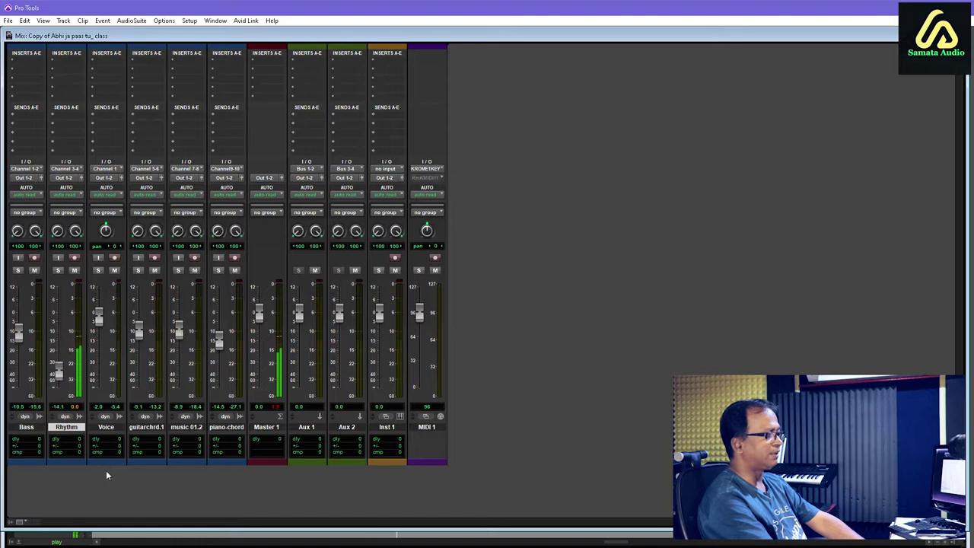
pyautogui.press('space')
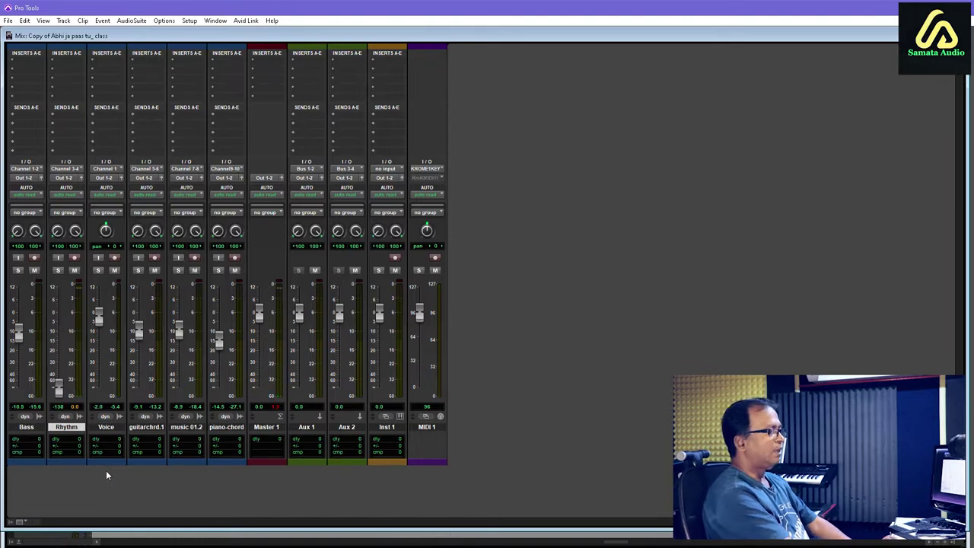
pyautogui.hotkey('ctrl', '=')
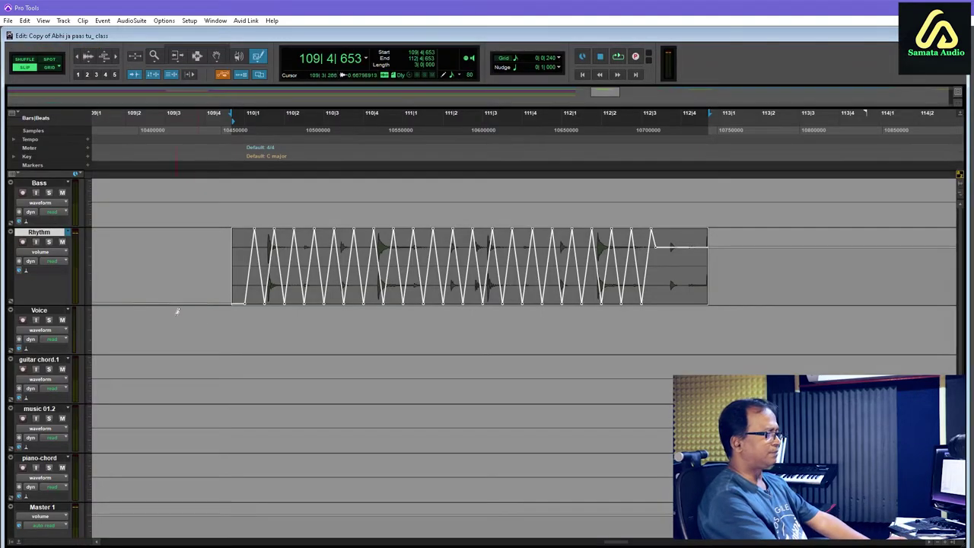
# Step: Switch the Rhythm track back to waveform view and activate the Smart Tool
pyautogui.click(67, 255)
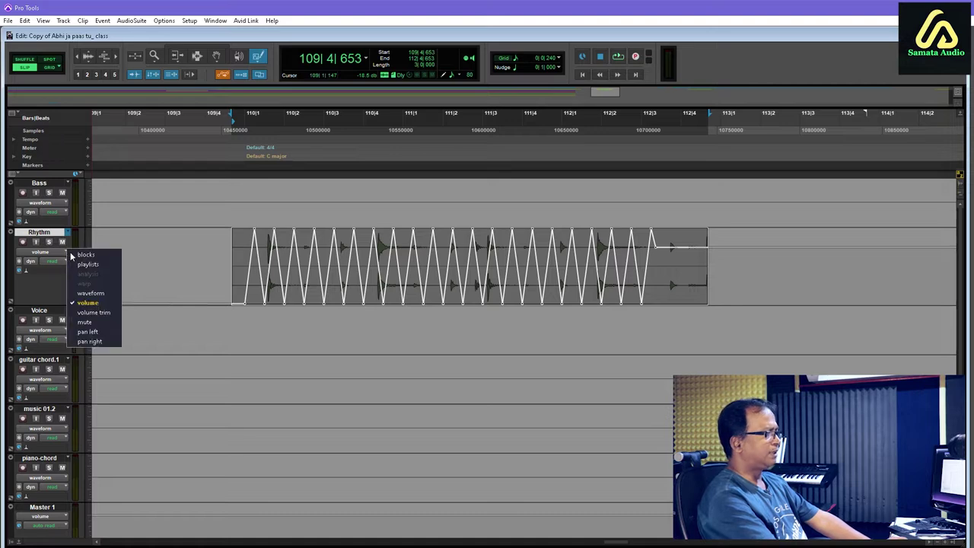
pyautogui.click(96, 292)
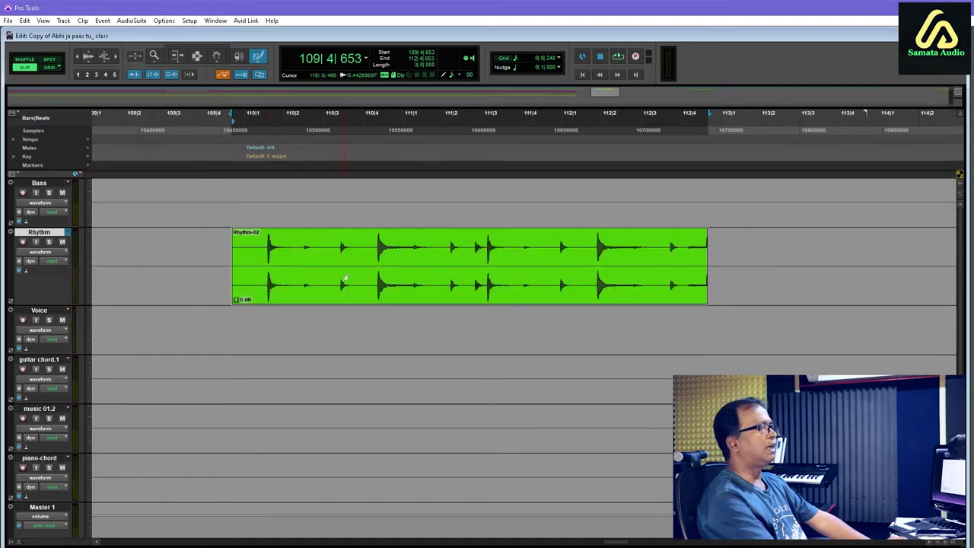
pyautogui.press('r')
pyautogui.press('r')
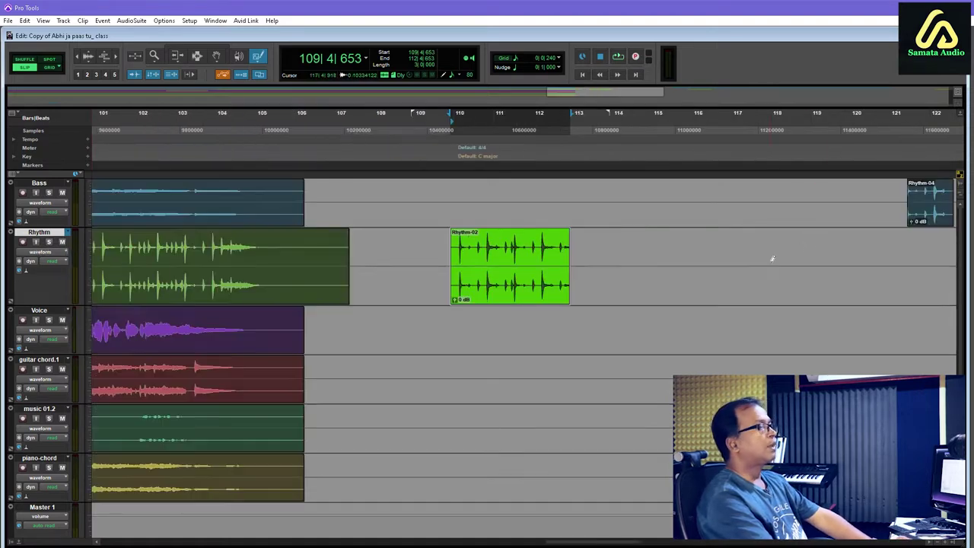
pyautogui.press('r')
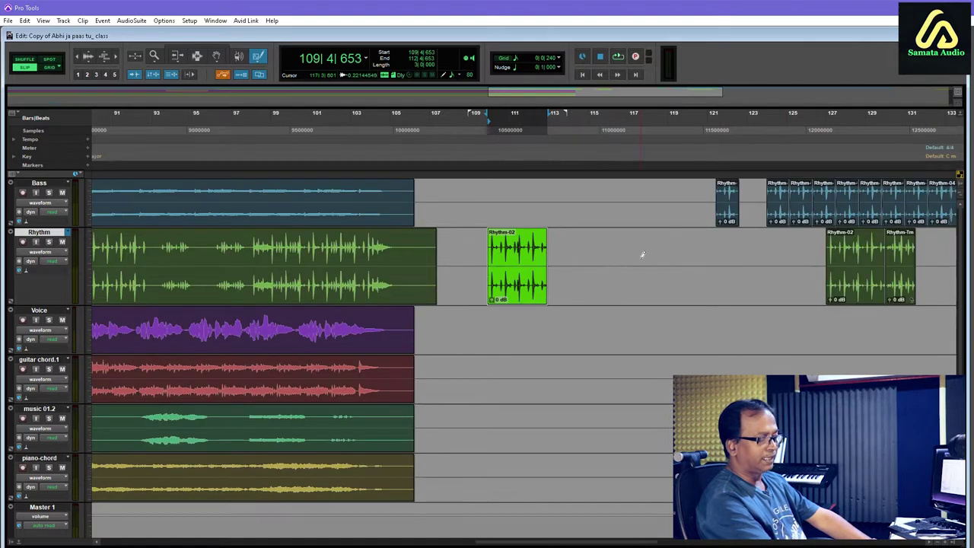
pyautogui.hotkey('ctrl', '7')
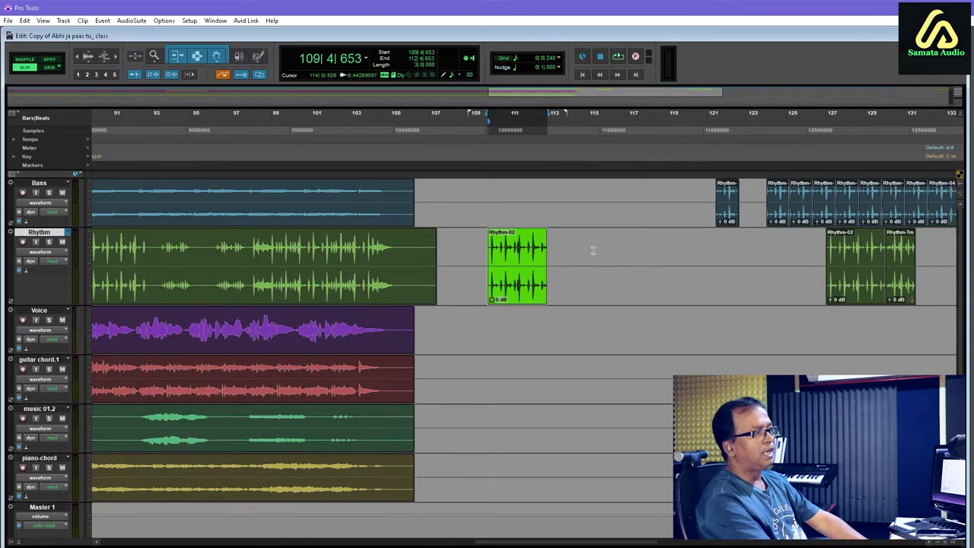
# Step: Copy the Rhythm-02 clip at bar 110 and paste it on the same track just before bar 115
pyautogui.click(599, 252)
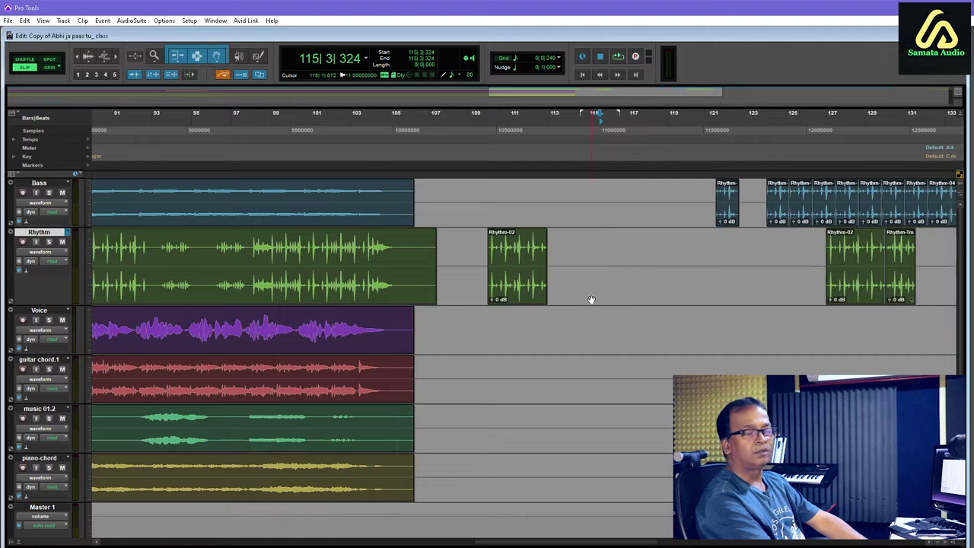
pyautogui.click(523, 284)
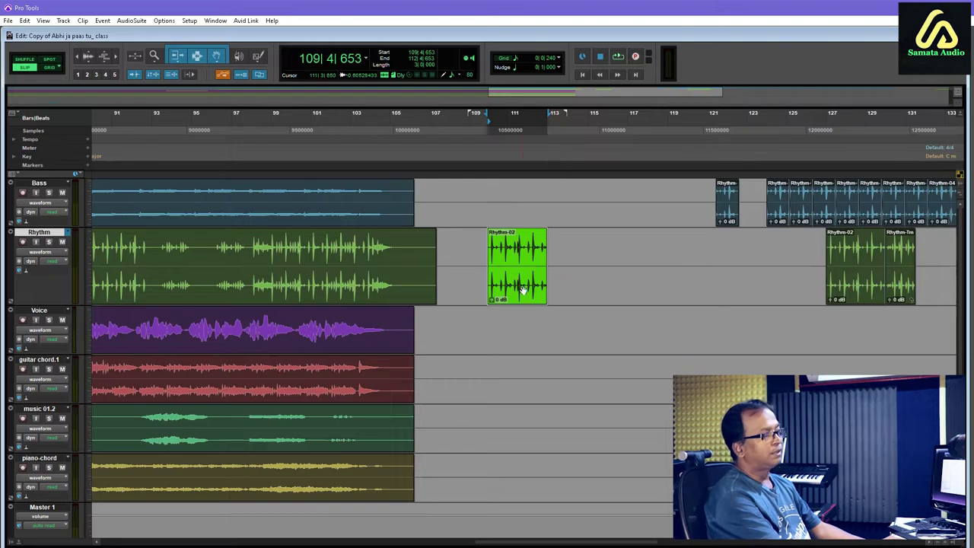
pyautogui.click(587, 254)
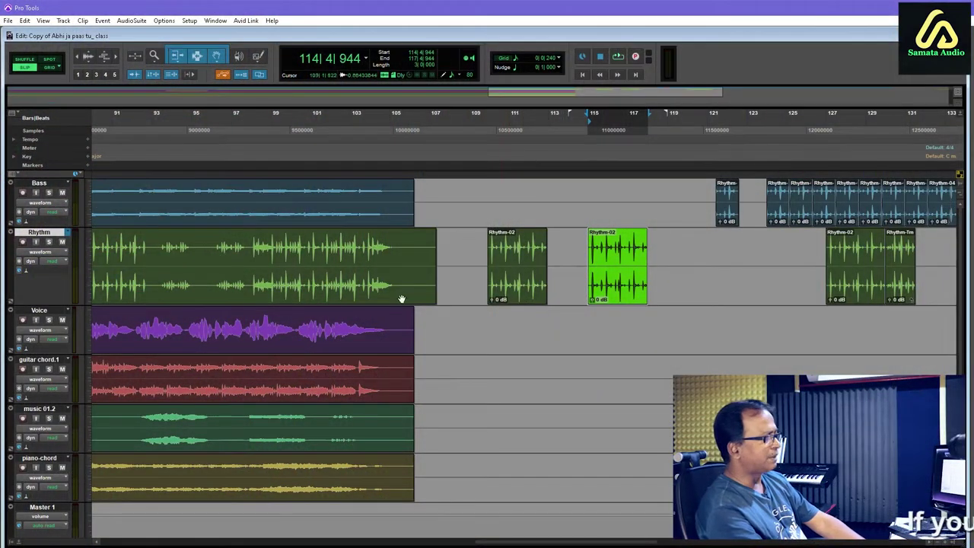
# Step: Show the Rhythm track's volume automation and compare the original clip at bar 110 with the pasted copy
pyautogui.click(66, 254)
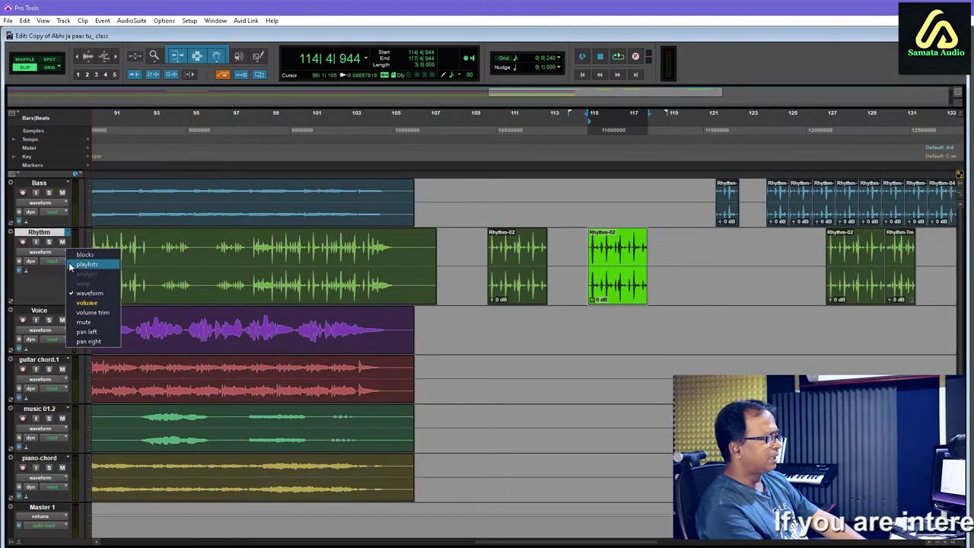
pyautogui.click(82, 303)
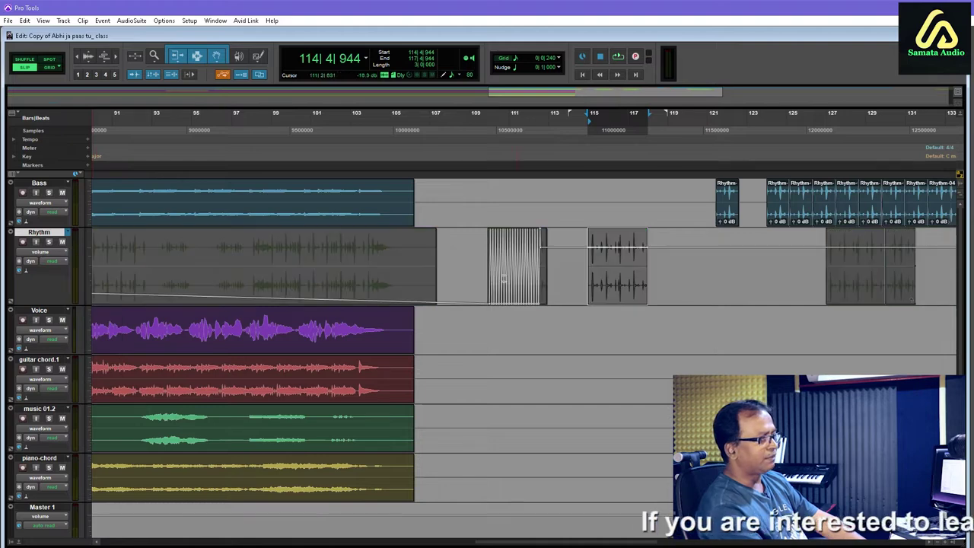
pyautogui.click(485, 261)
pyautogui.press('t')
pyautogui.press('t')
pyautogui.press('t')
pyautogui.press('t')
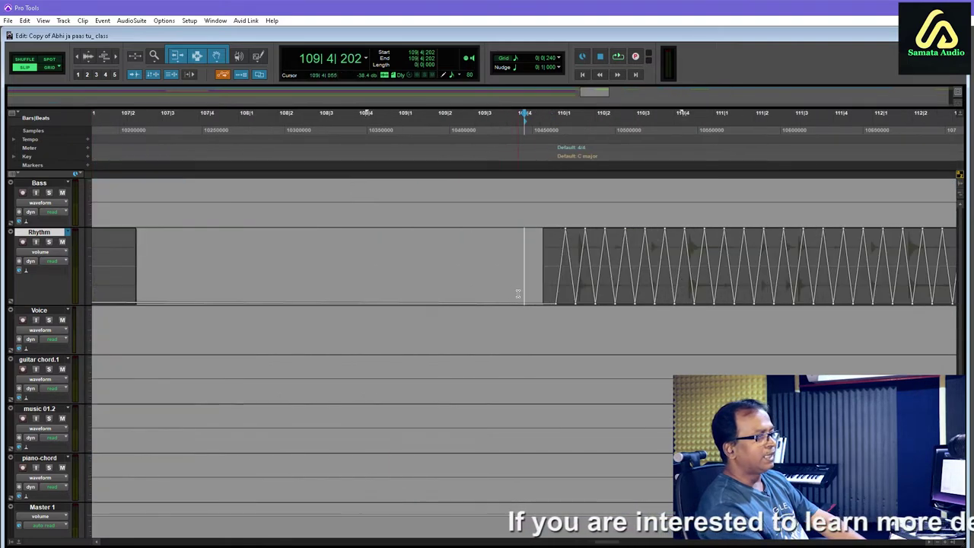
pyautogui.press('r')
pyautogui.press('r')
pyautogui.press('r')
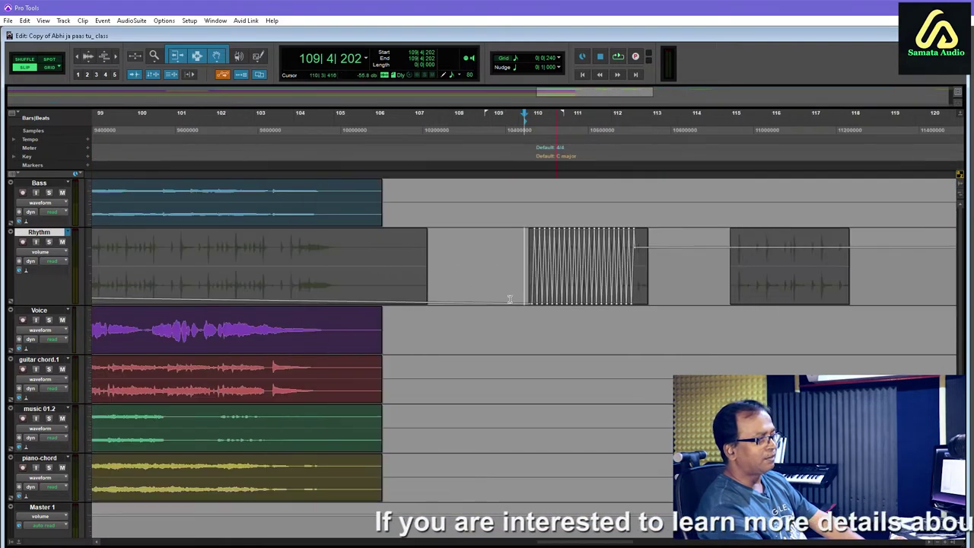
# Step: Play the Rhythm track from just before the pasted clip near bar 115 to hear the copy
pyautogui.click(725, 267)
pyautogui.press('space')
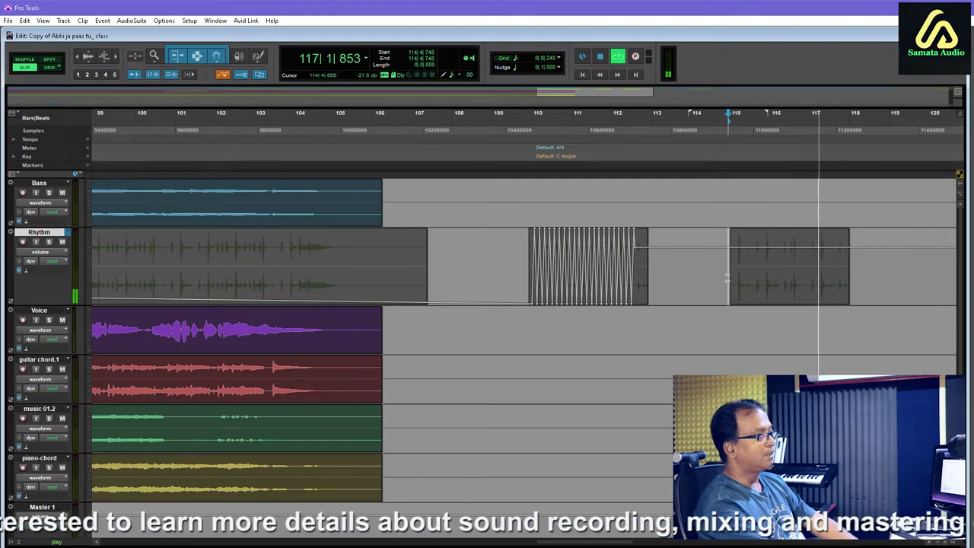
pyautogui.press('space')
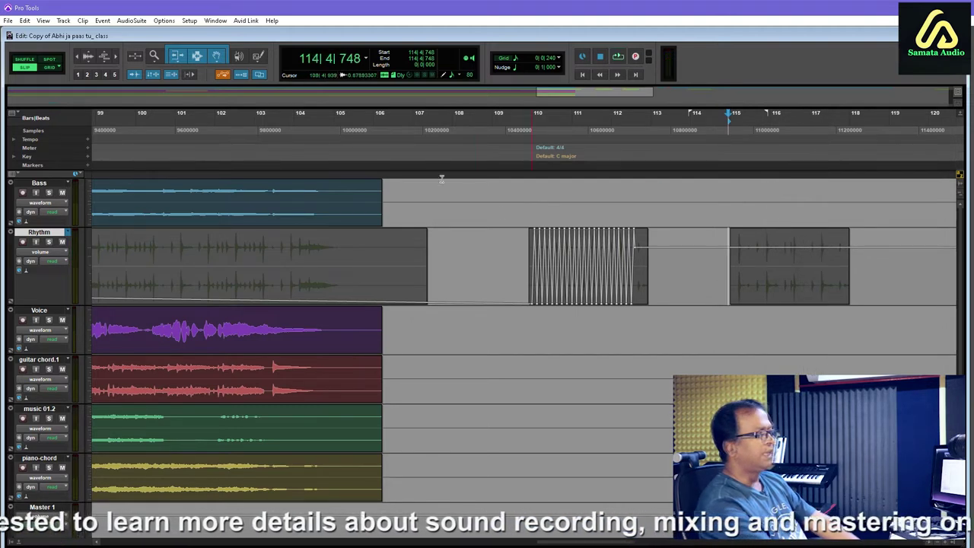
# Step: Turn on Automation Follows Edit and return the Rhythm track to waveform view
pyautogui.click(223, 75)
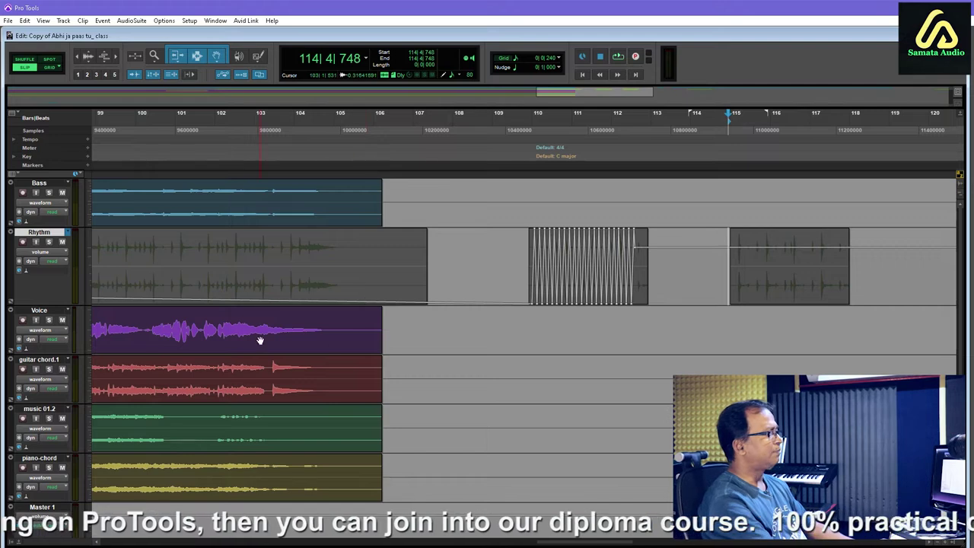
pyautogui.click(63, 252)
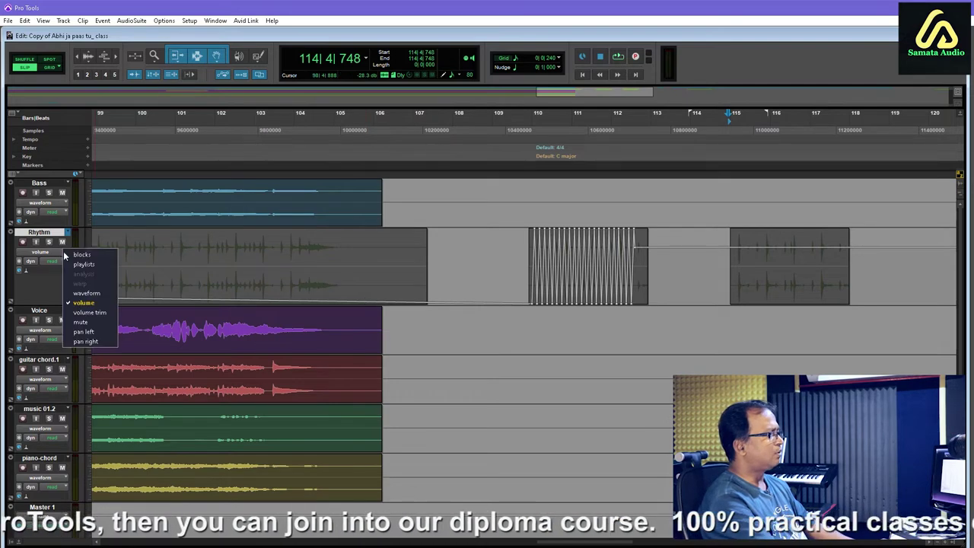
pyautogui.click(82, 293)
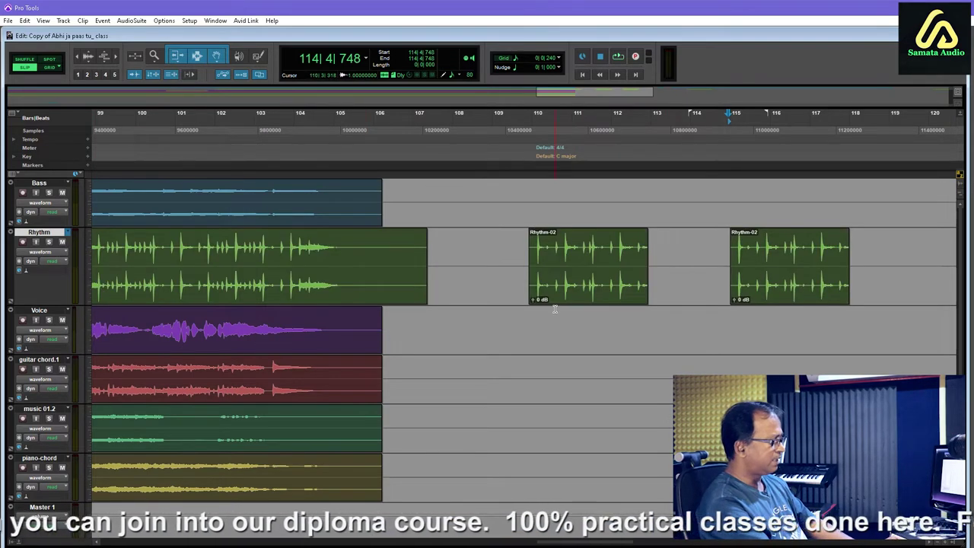
# Step: Copy the Rhythm-02 clip at bar 110 and paste it on the same track at bar 119
pyautogui.hscroll(5, 545, 308)
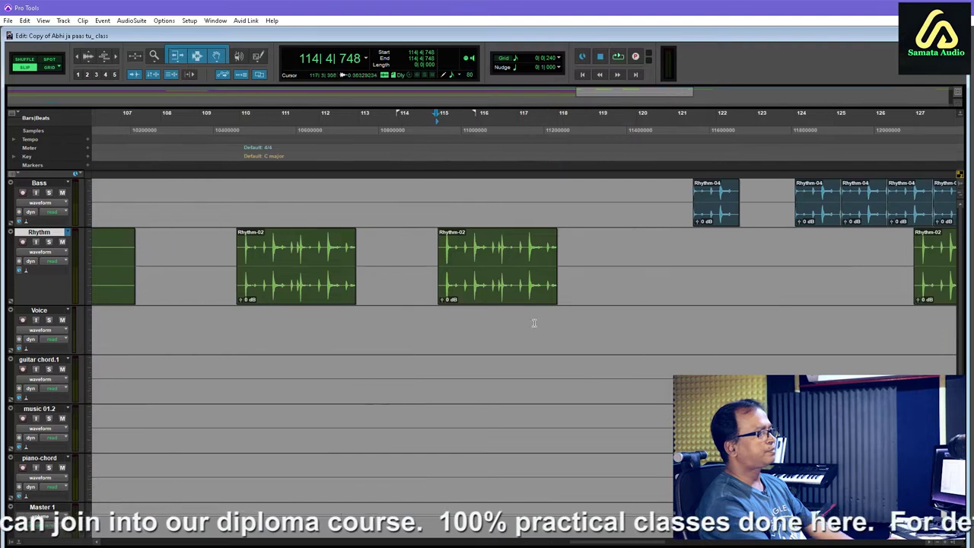
pyautogui.click(290, 294)
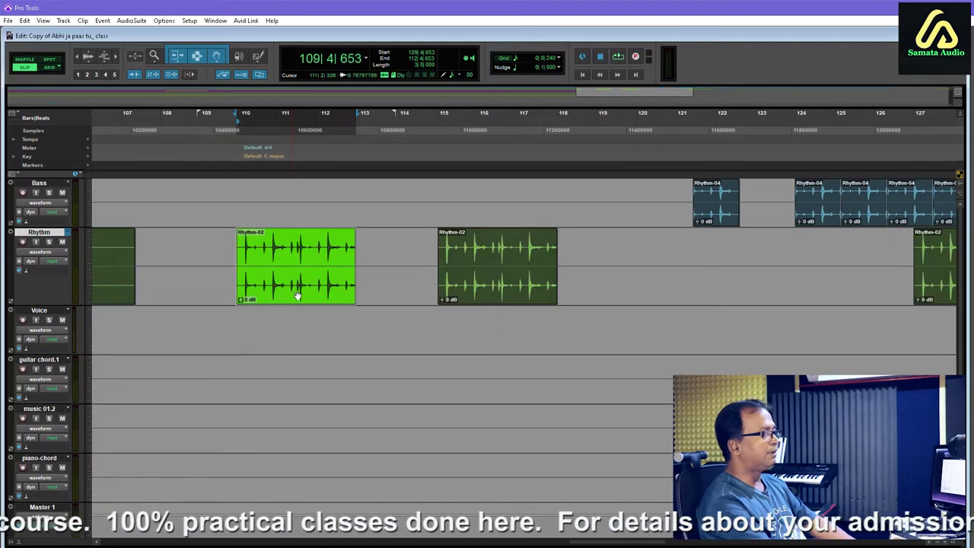
pyautogui.click(598, 253)
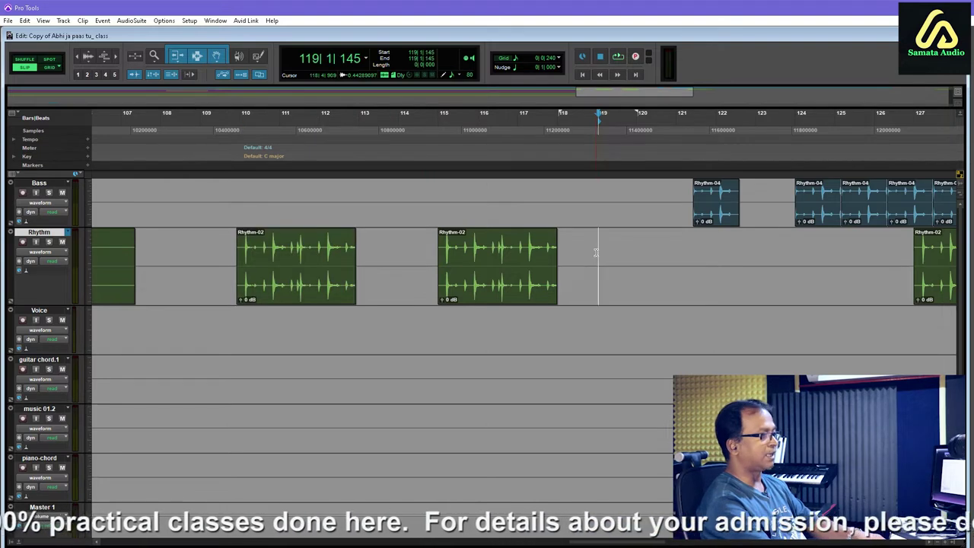
pyautogui.hotkey('ctrl', 'v')
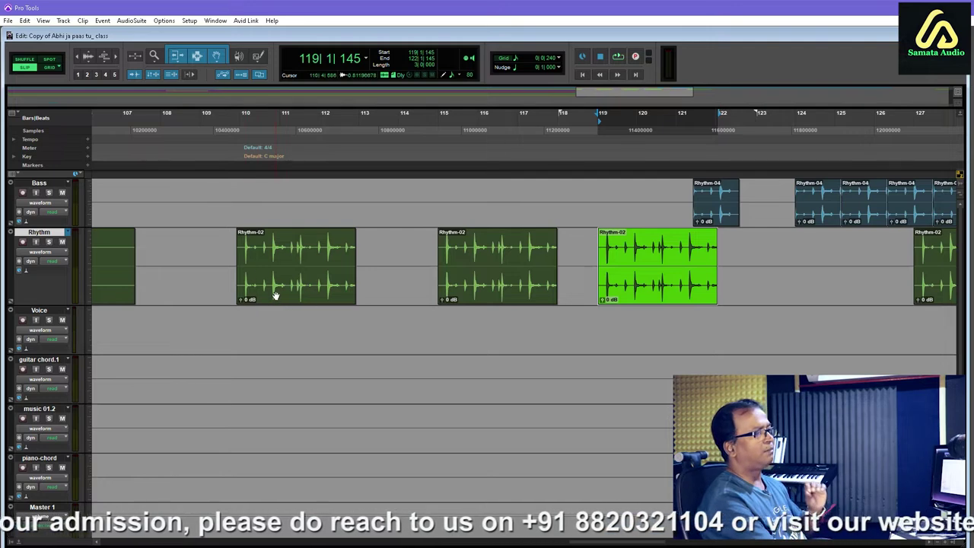
# Step: Show the Rhythm track's volume automation and compare the pasted copy at bar 119 with the earlier clips at bars 110 and 115
pyautogui.click(65, 255)
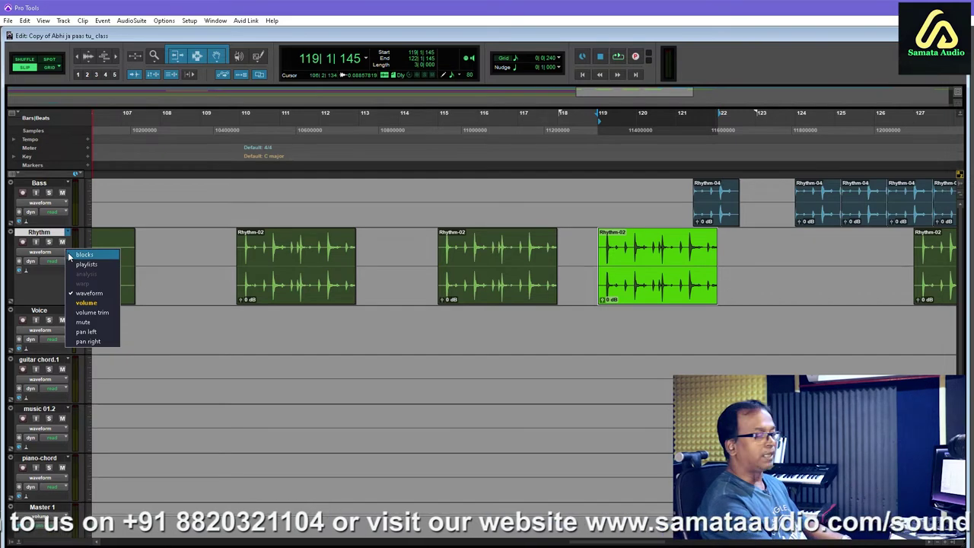
pyautogui.click(86, 302)
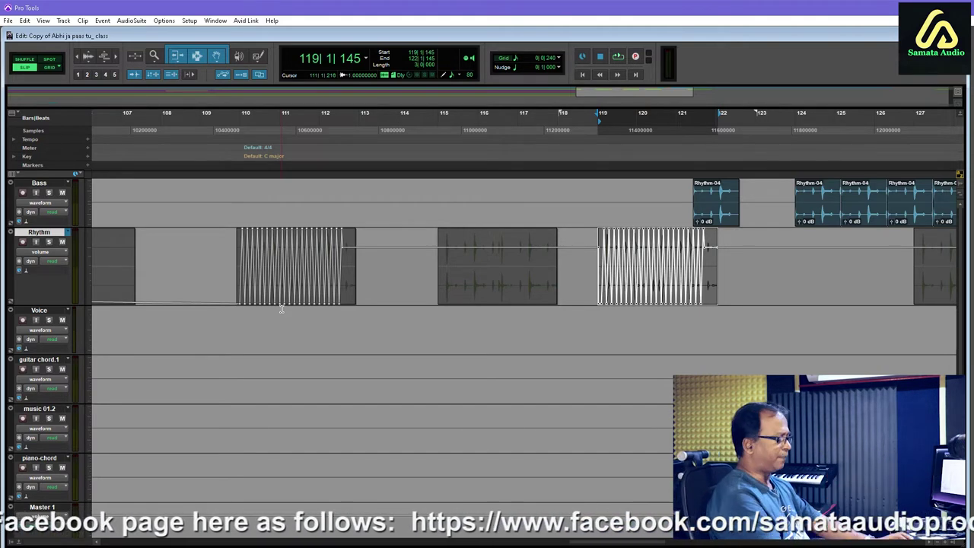
pyautogui.press('t')
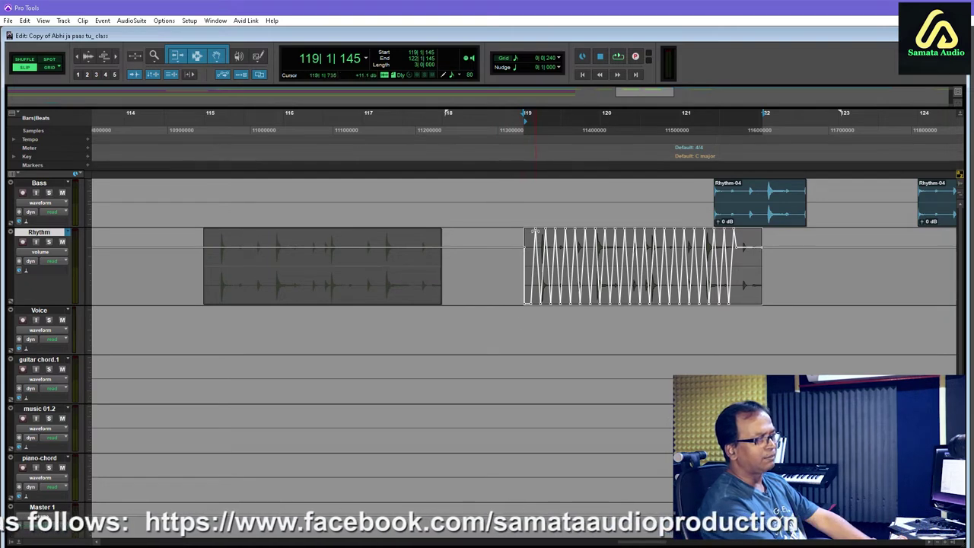
pyautogui.press('t')
pyautogui.press('t')
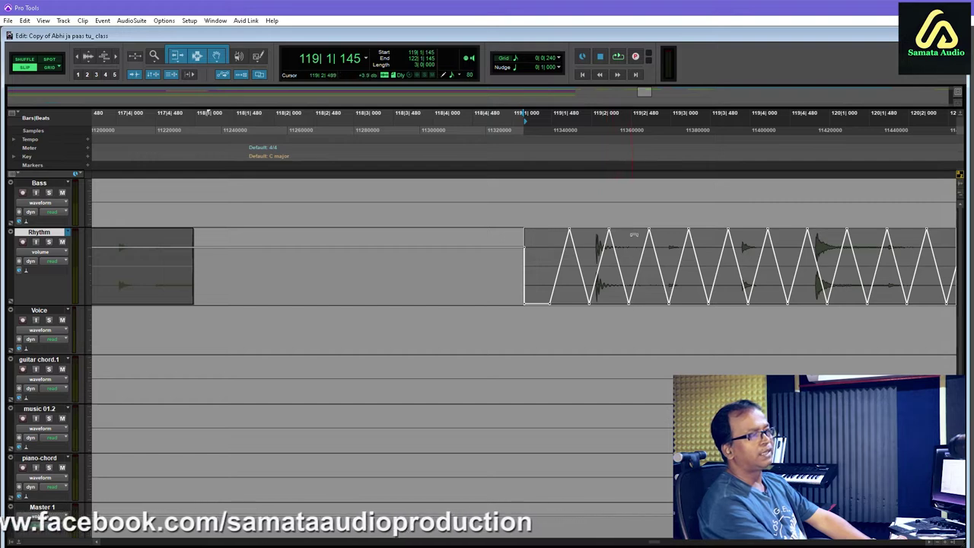
pyautogui.press('r')
pyautogui.press('r')
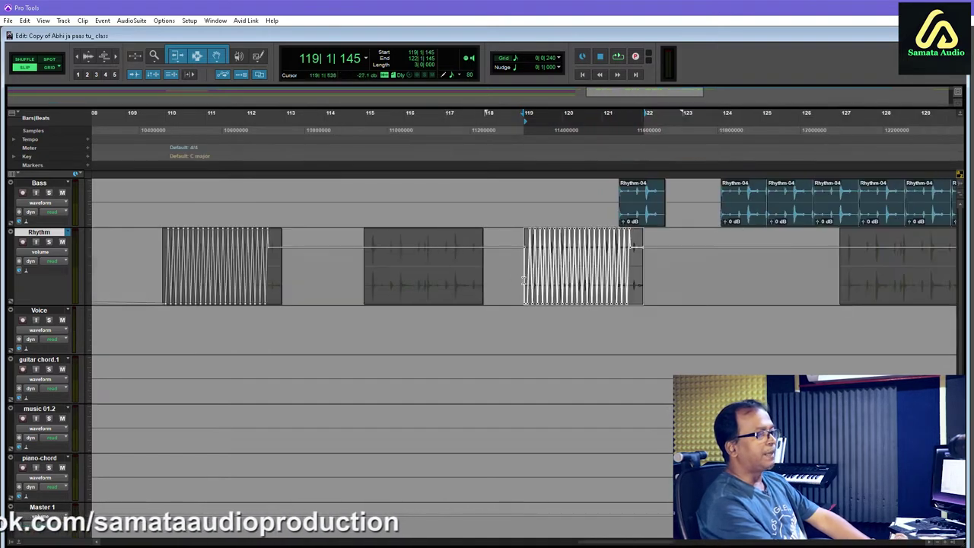
pyautogui.press('r')
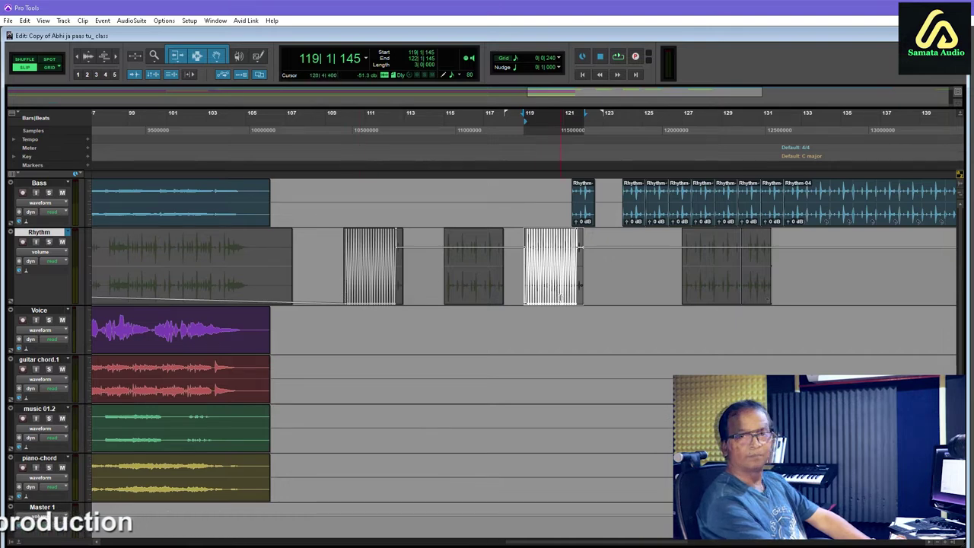
# Step: Turn off Automation Follows Edit and, in waveform view, move the Rhythm-02 clip at bar 119 slightly later to 119|2|561
pyautogui.click(223, 74)
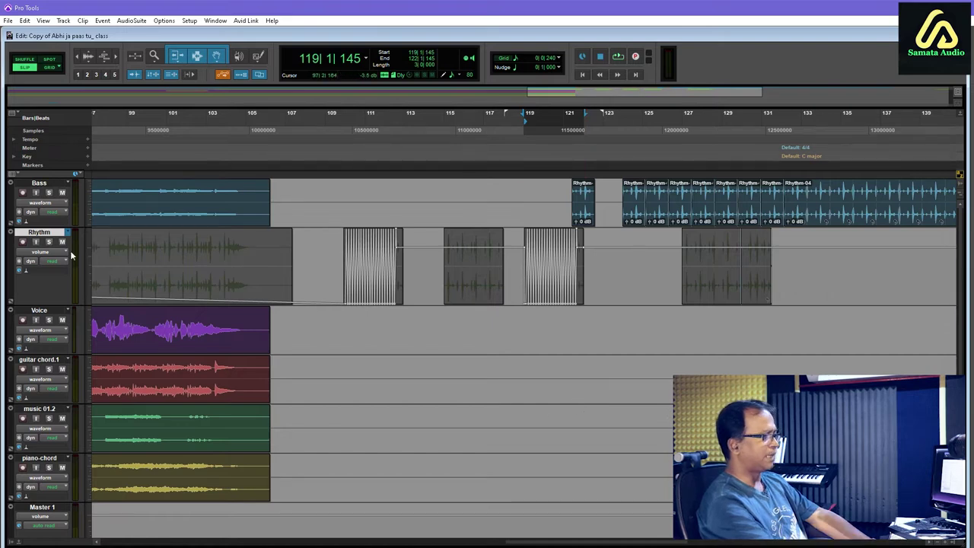
pyautogui.moveTo(548, 285); pyautogui.dragTo(555, 285)
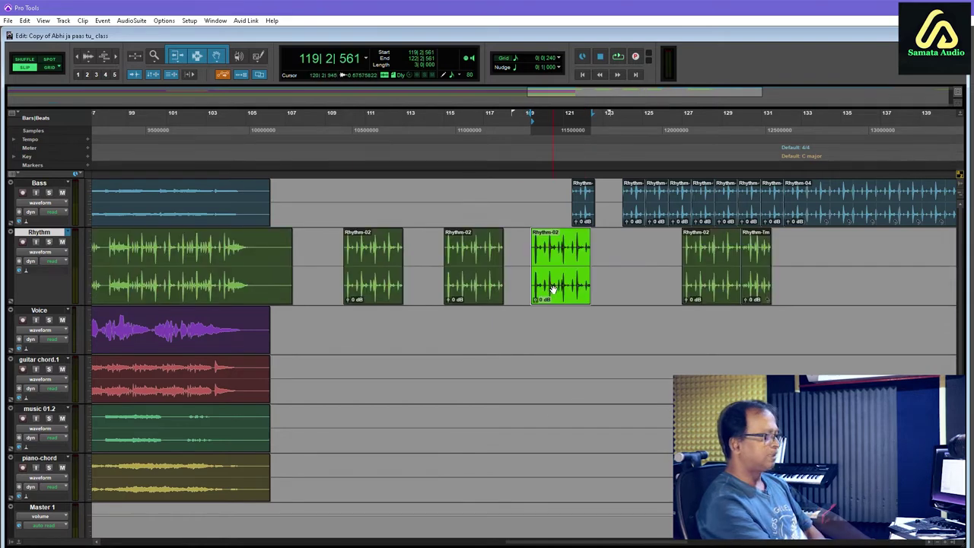
# Step: Duplicate the Rhythm-02 clip at bar 119 along the same track to 123|1|602
pyautogui.click(612, 270)
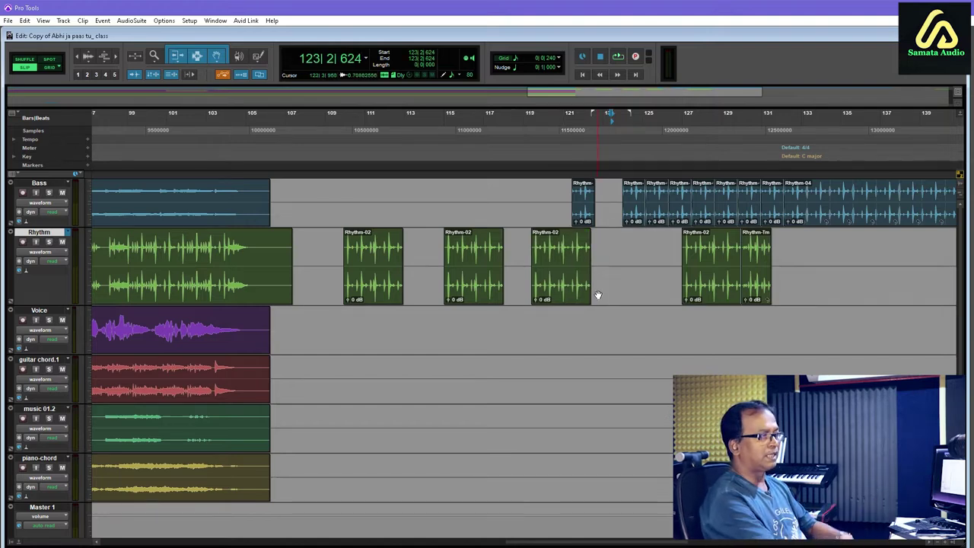
pyautogui.click(558, 298)
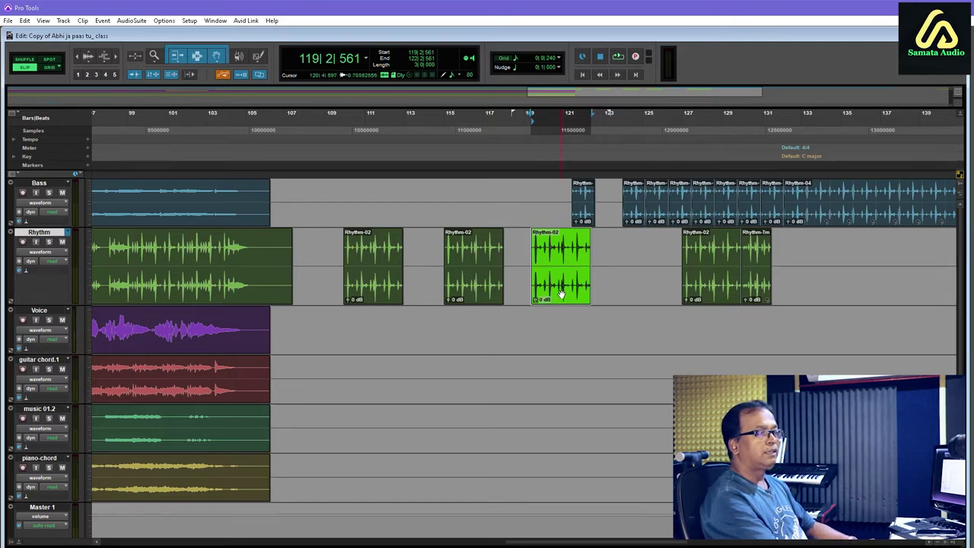
pyautogui.moveTo(556, 283); pyautogui.dragTo(630, 286)
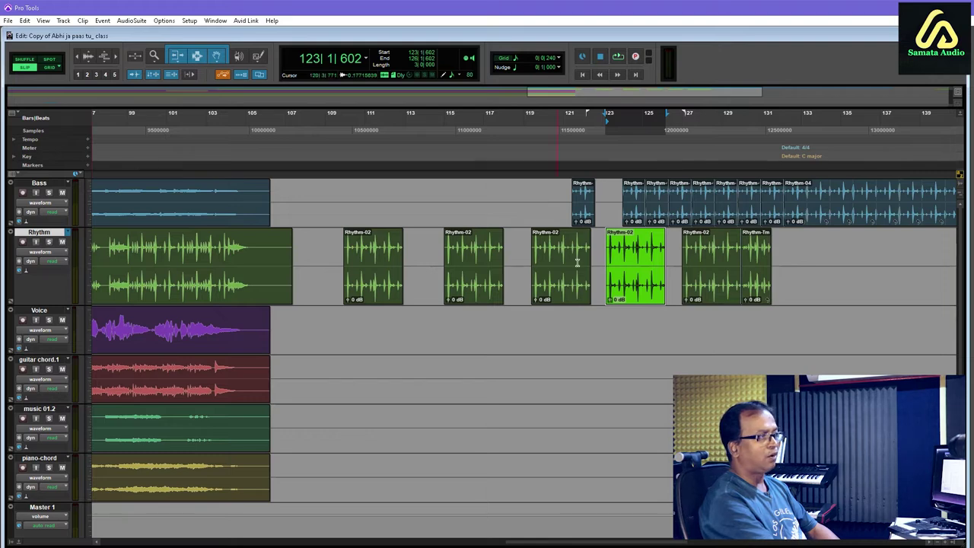
# Step: Compare the volume automation of the Rhythm copy at bar 123 with the earlier clips, and turn Automation Follows Edit back on
pyautogui.click(66, 258)
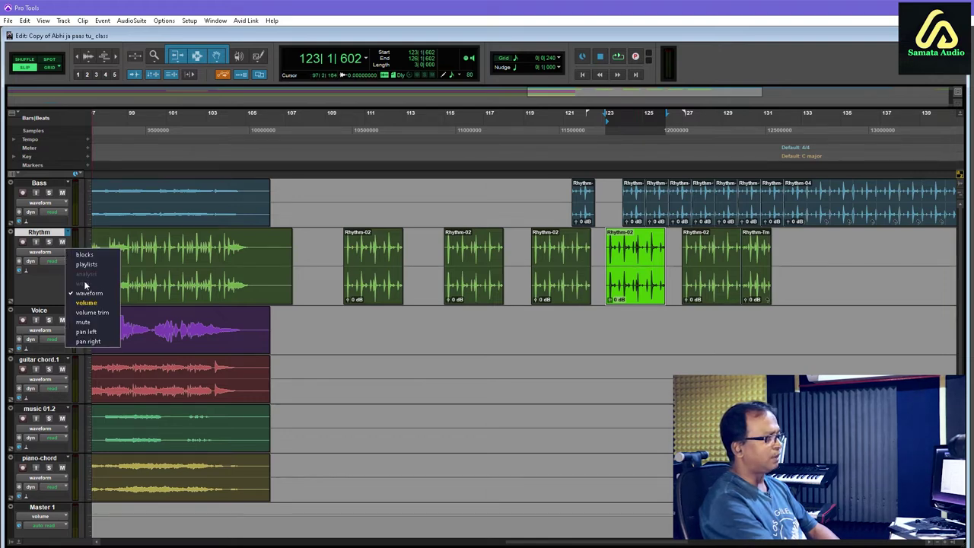
pyautogui.click(92, 302)
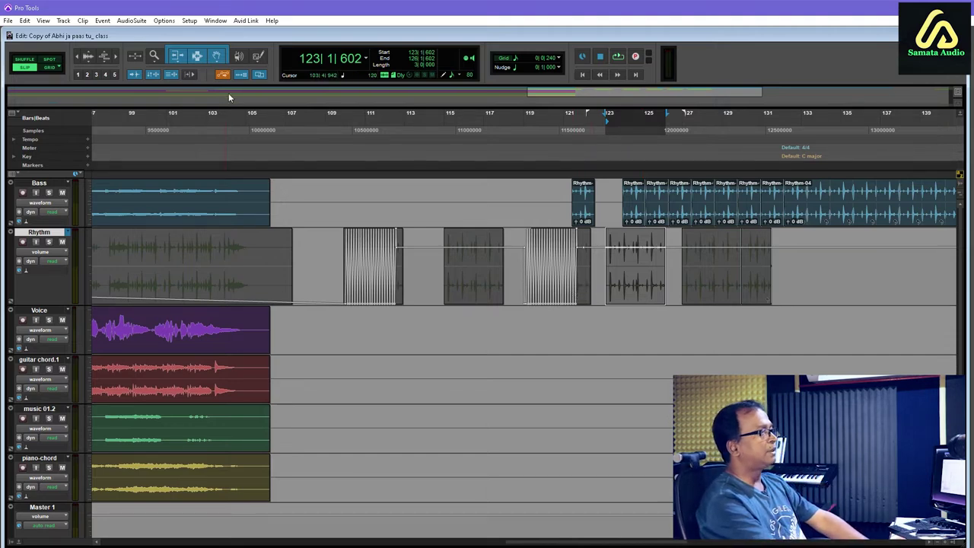
pyautogui.hotkey('ctrl', ']')
pyautogui.hotkey('ctrl', ']')
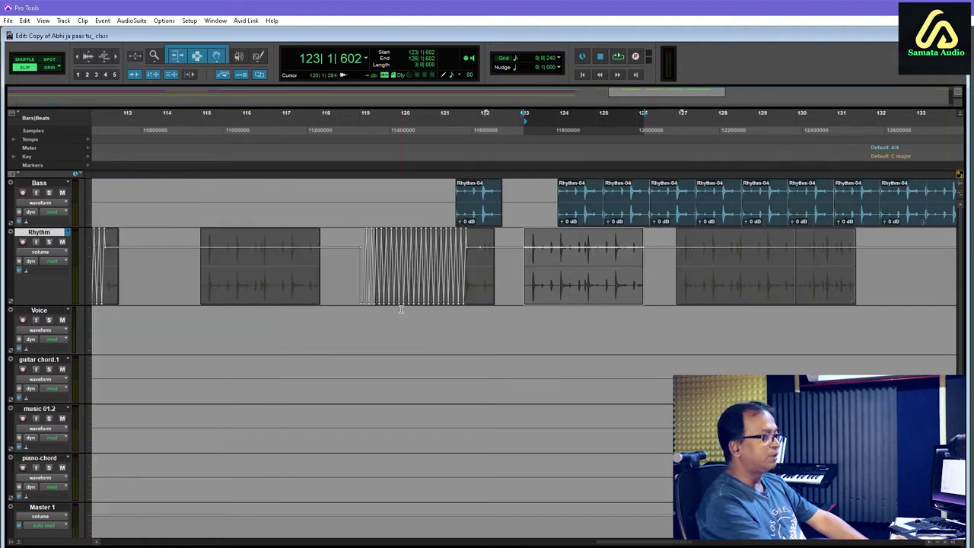
pyautogui.hotkey('ctrl', '[')
pyautogui.hotkey('ctrl', '[')
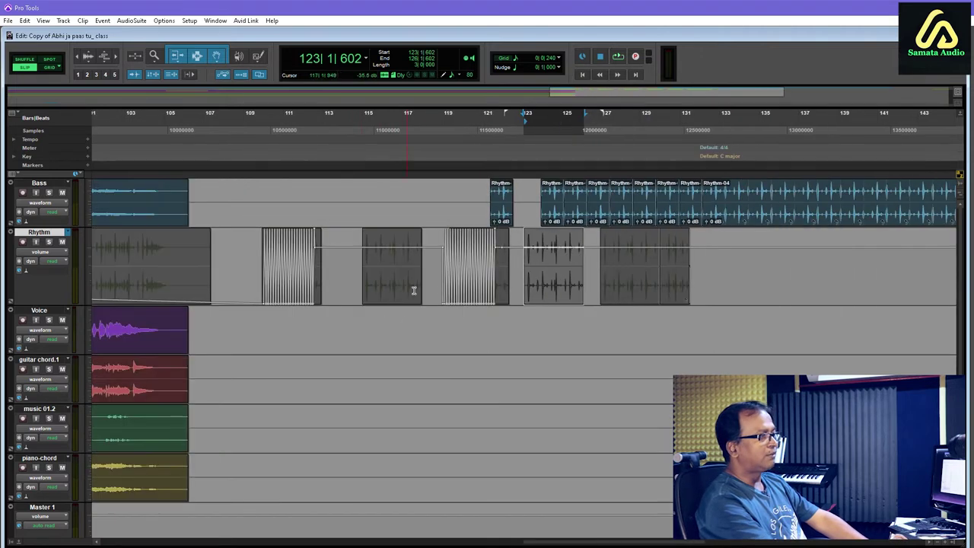
# Step: Return the Rhythm track to waveform view and turn off Automation Follows Edit
pyautogui.click(832, 266)
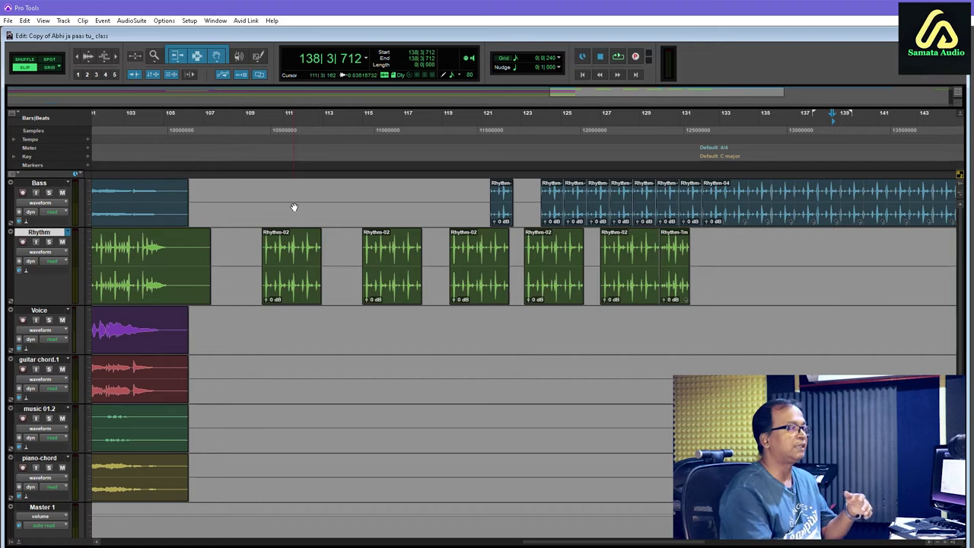
pyautogui.hotkey('ctrl', 'alt', 'Tab')
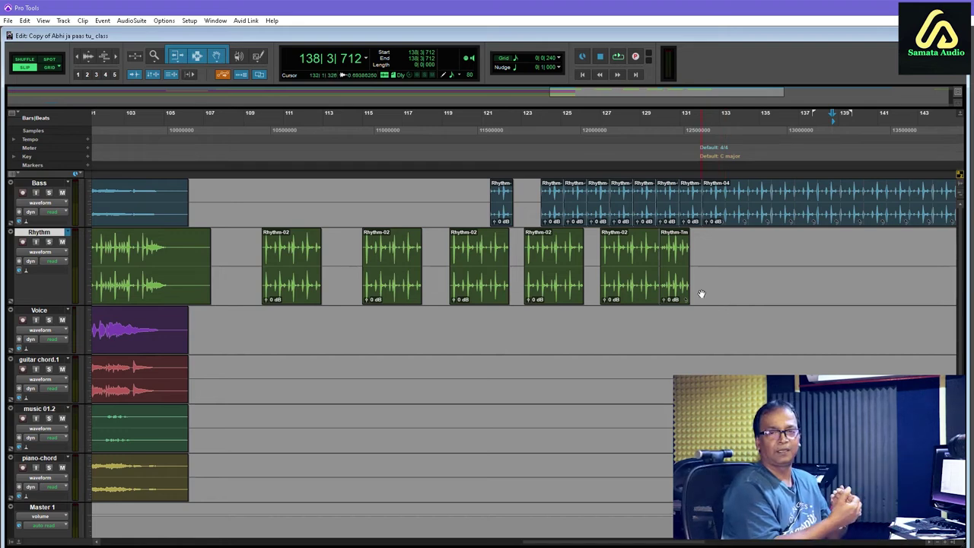
# Step: Select an empty range on the Voice track beneath the first Rhythm-02 clip, from about bar 110 to 112|3
pyautogui.click(262, 318)
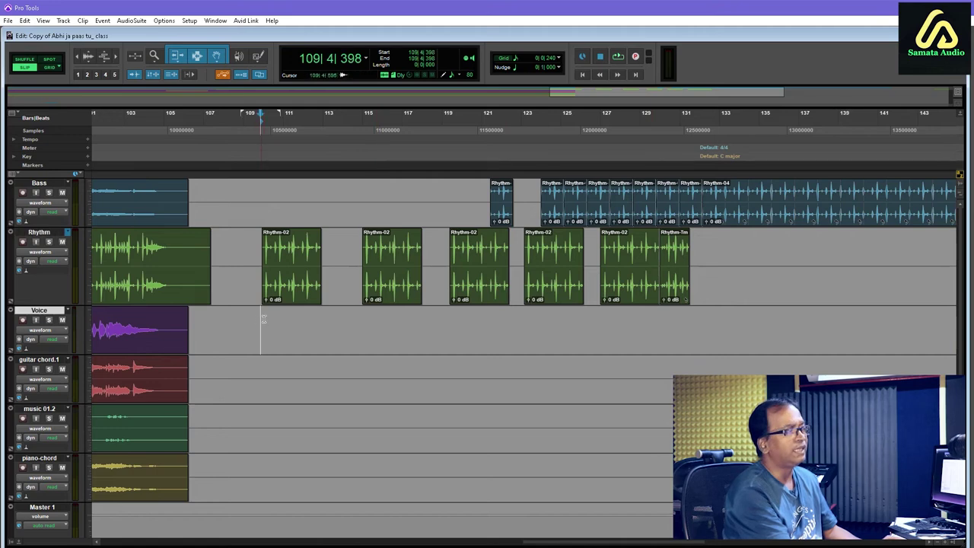
pyautogui.moveTo(262, 318); pyautogui.dragTo(313, 317)
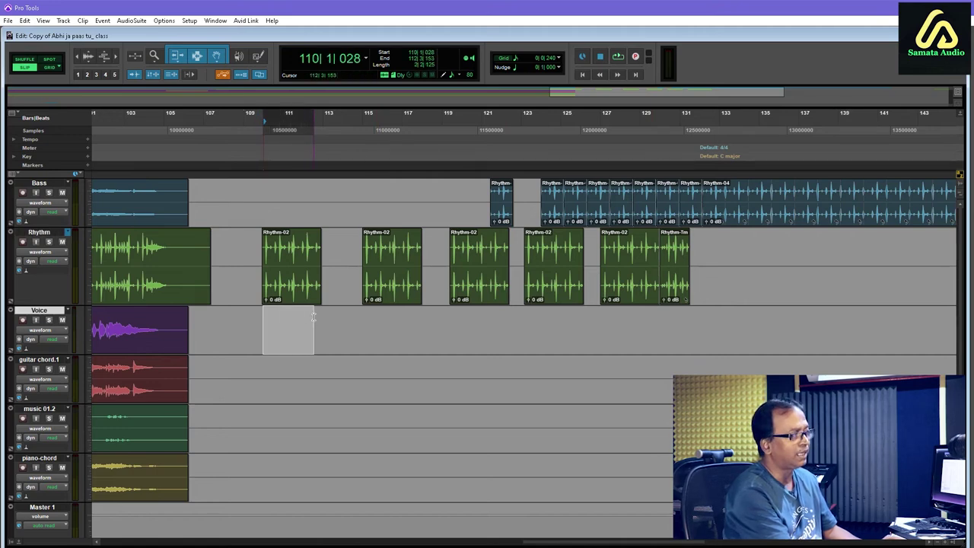